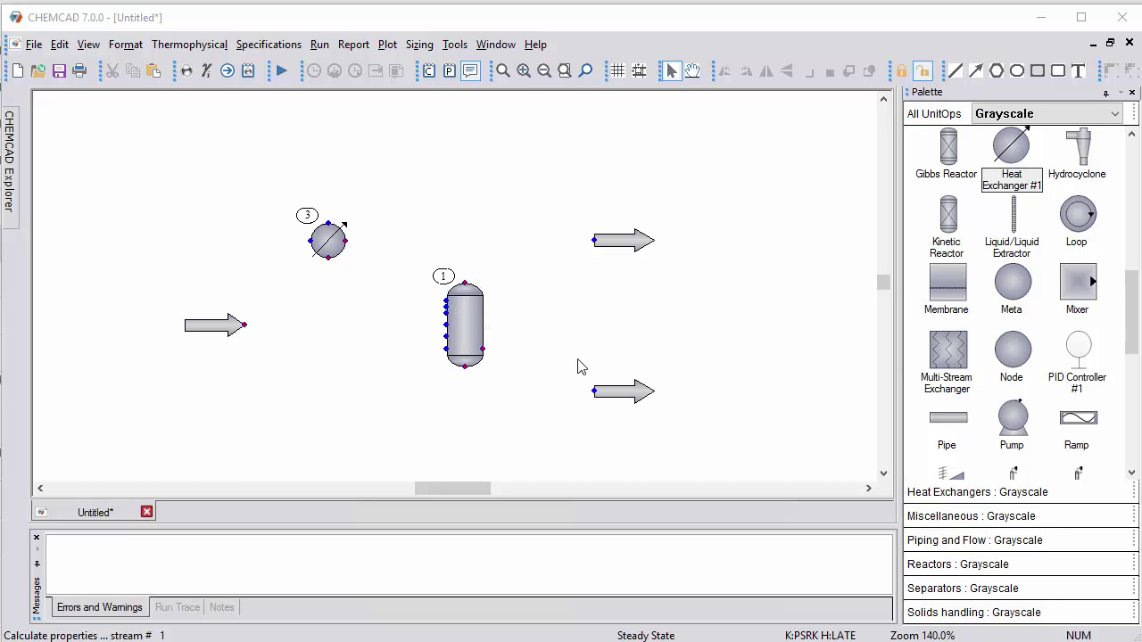
Connect the feed to vessel 1's left inlet as stream 1
click(246, 326)
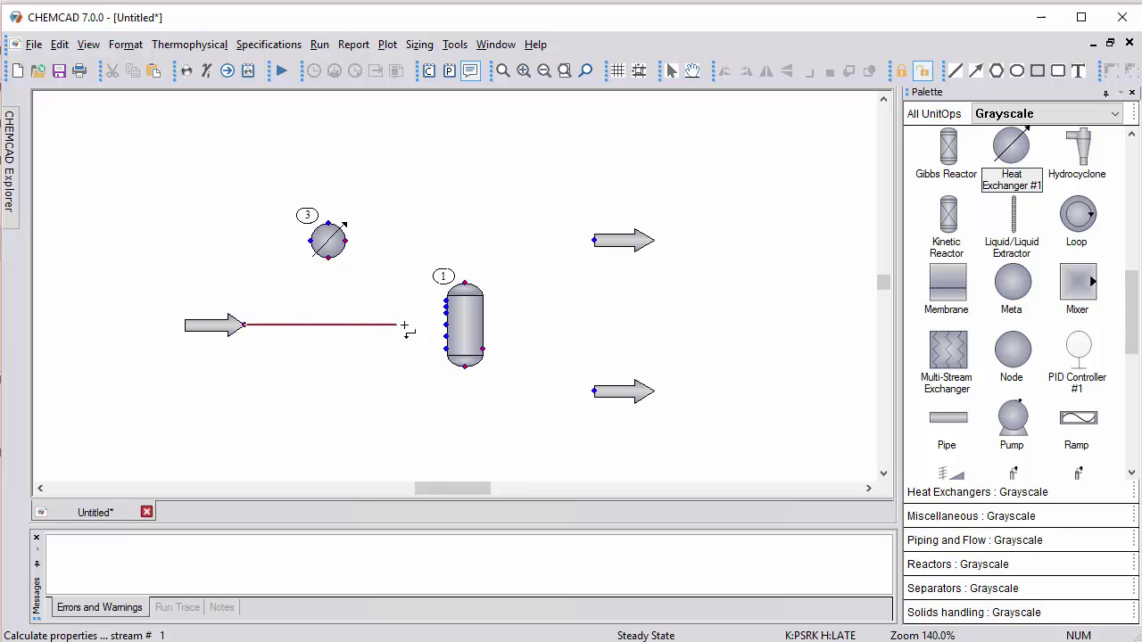
click(437, 331)
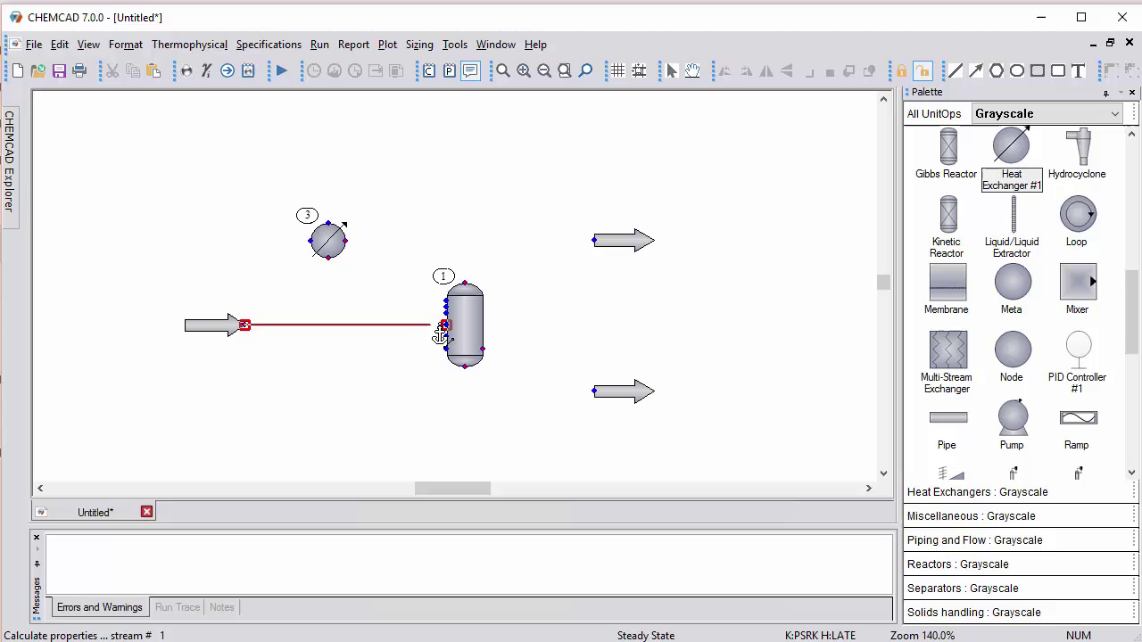
click(443, 325)
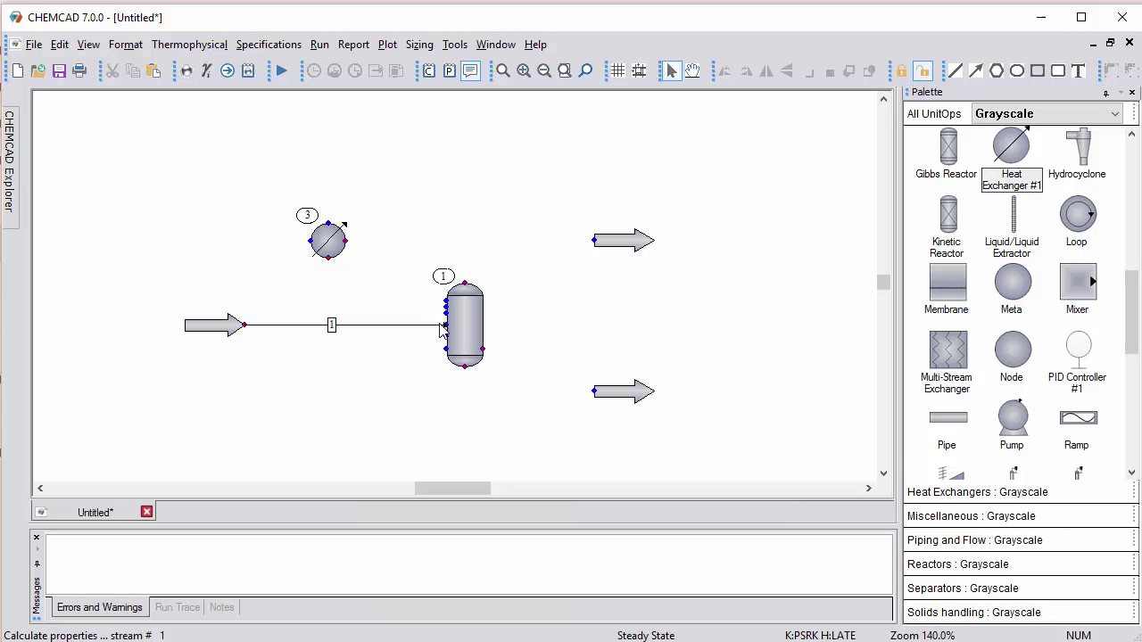
Draw streams from vessel 1's top and bottom outlets to the upper and lower product arrows
click(465, 280)
click(587, 251)
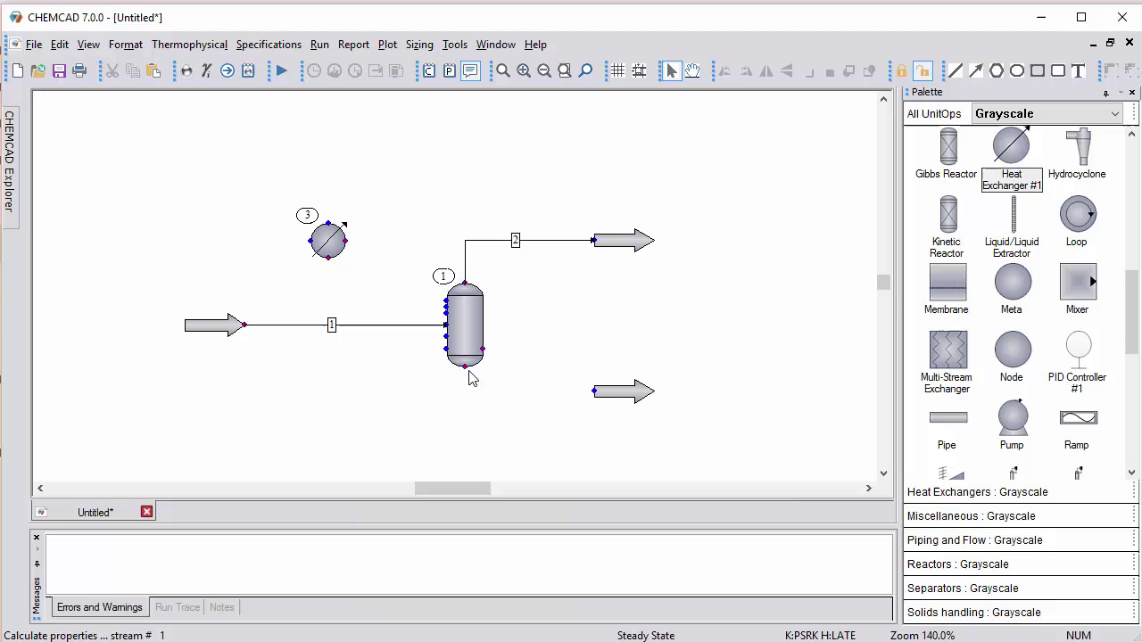
click(464, 367)
click(592, 393)
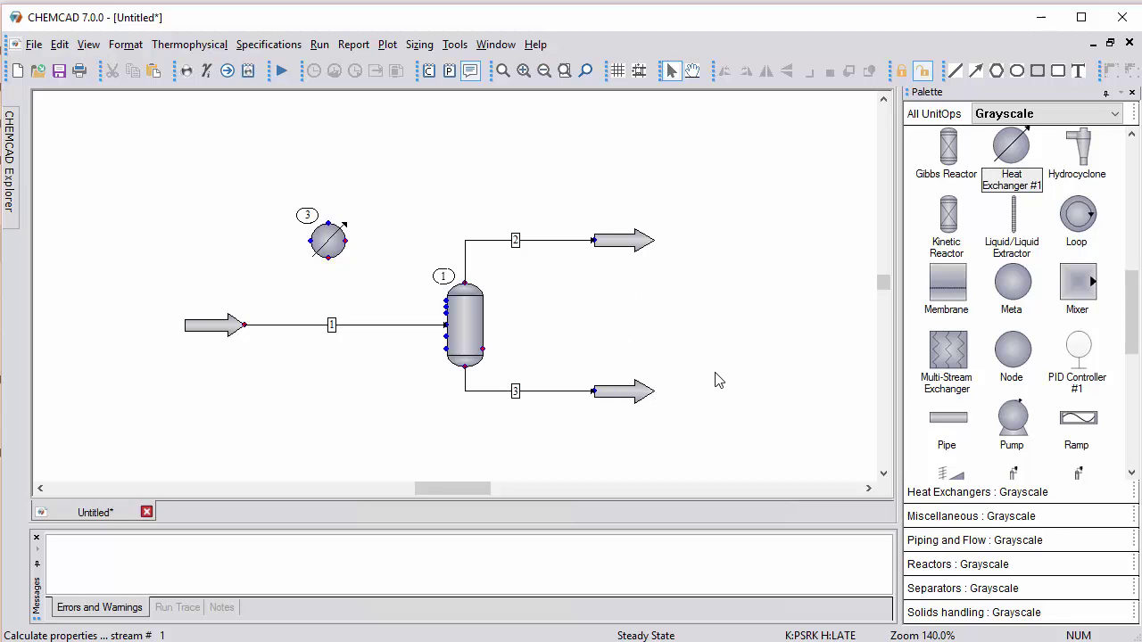
Reconnect feed stream 1 to heat exchanger 3's inlet and run stream 4 from its outlet to vessel 1
click(392, 333)
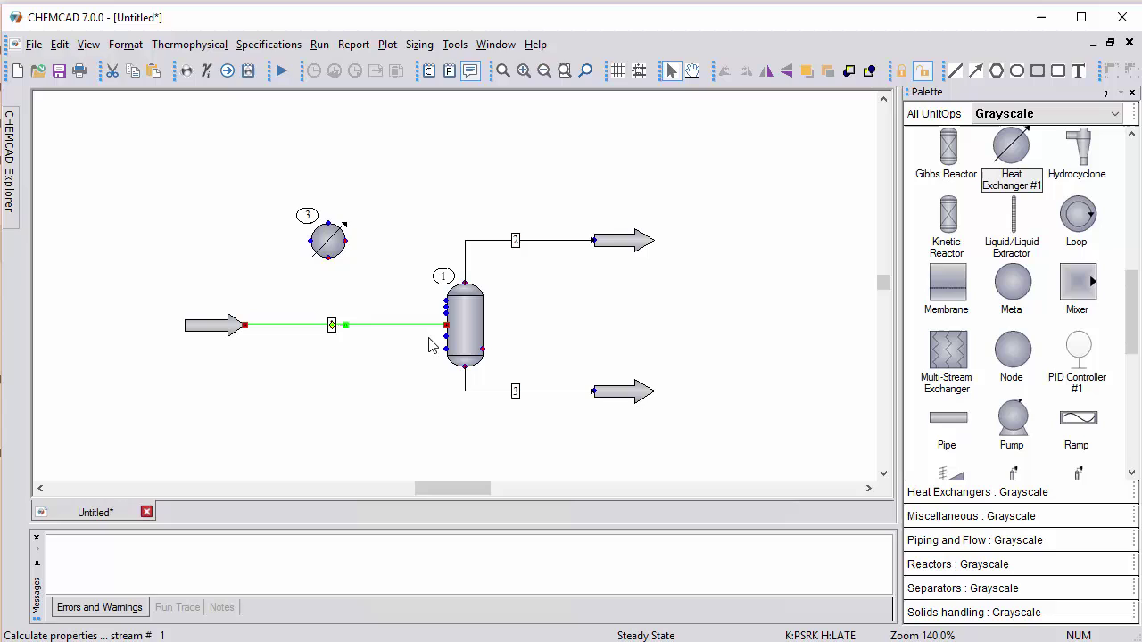
mouse_move(448, 341)
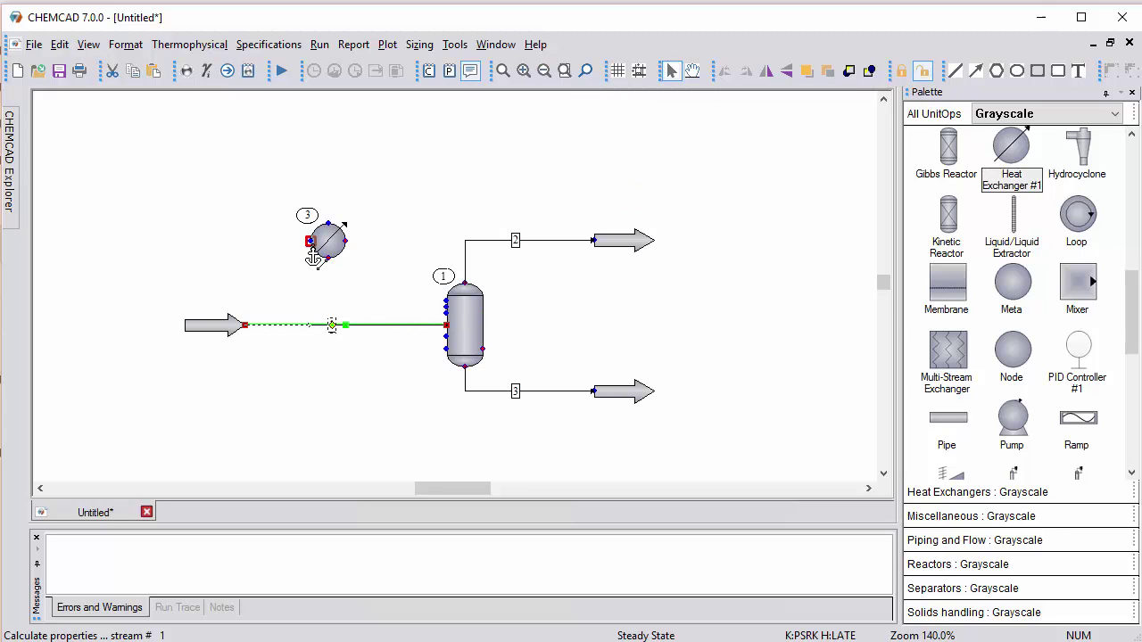
mouse_move(314, 257)
drag(314, 257, 313, 261)
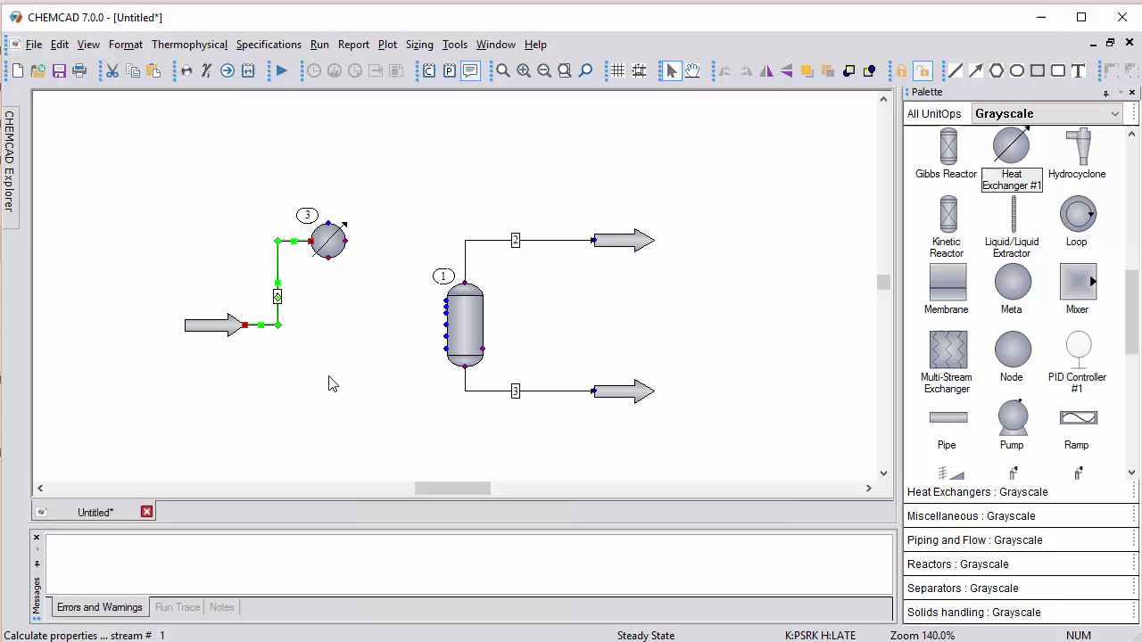
click(348, 241)
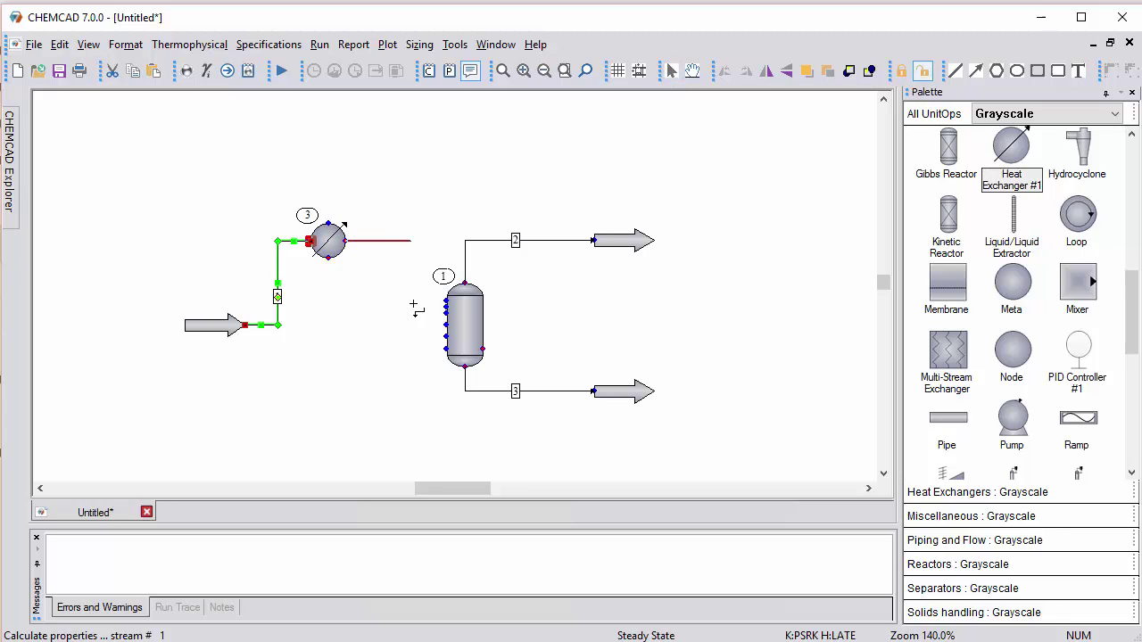
click(446, 324)
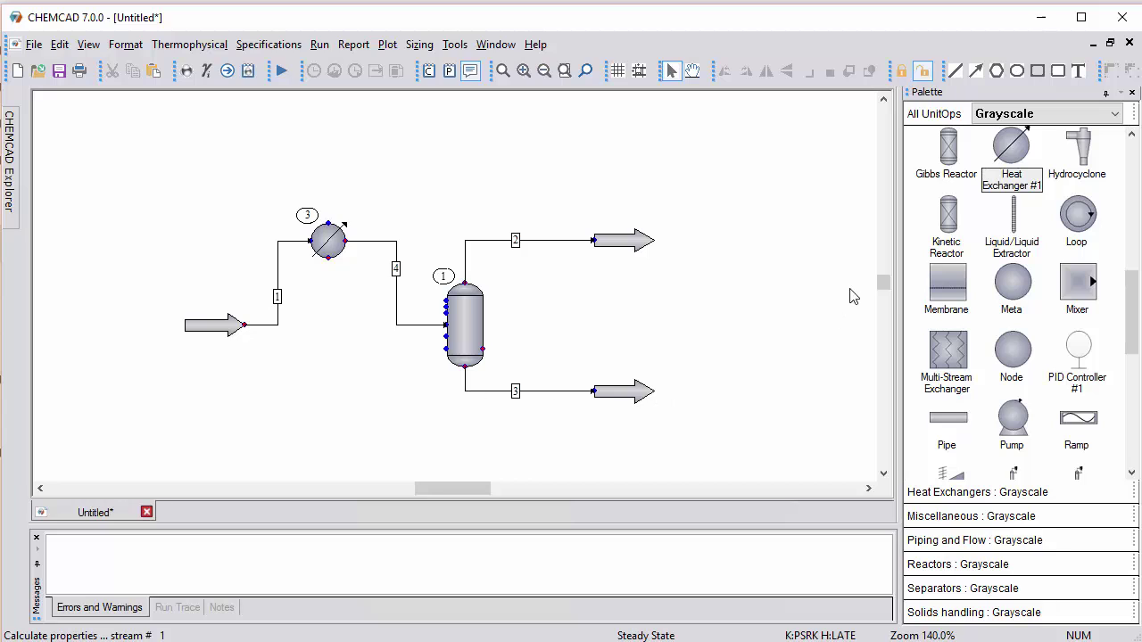
Draw stream 5 from the lower feed into column 2 and stream 6 from its bottom to the product
drag(883, 290, 883, 306)
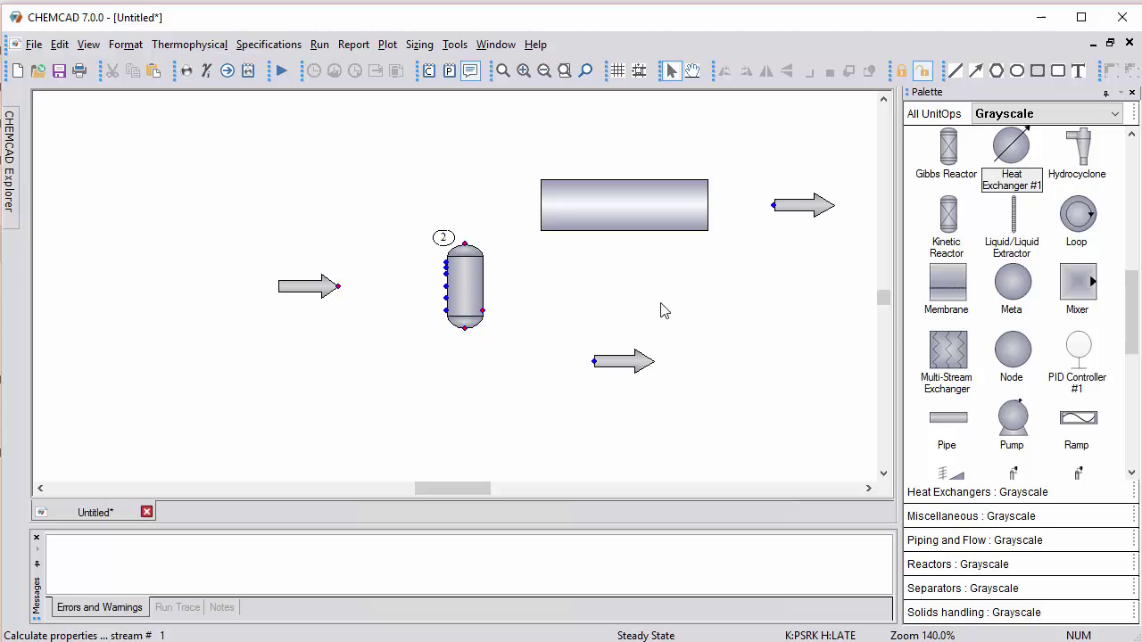
click(340, 287)
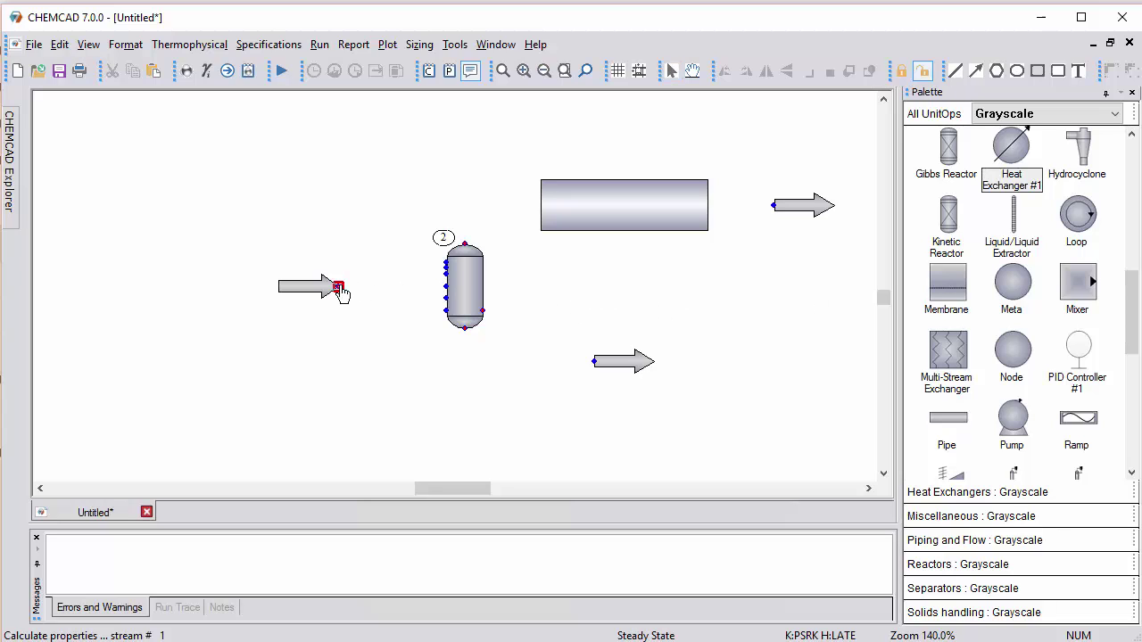
click(446, 287)
click(465, 328)
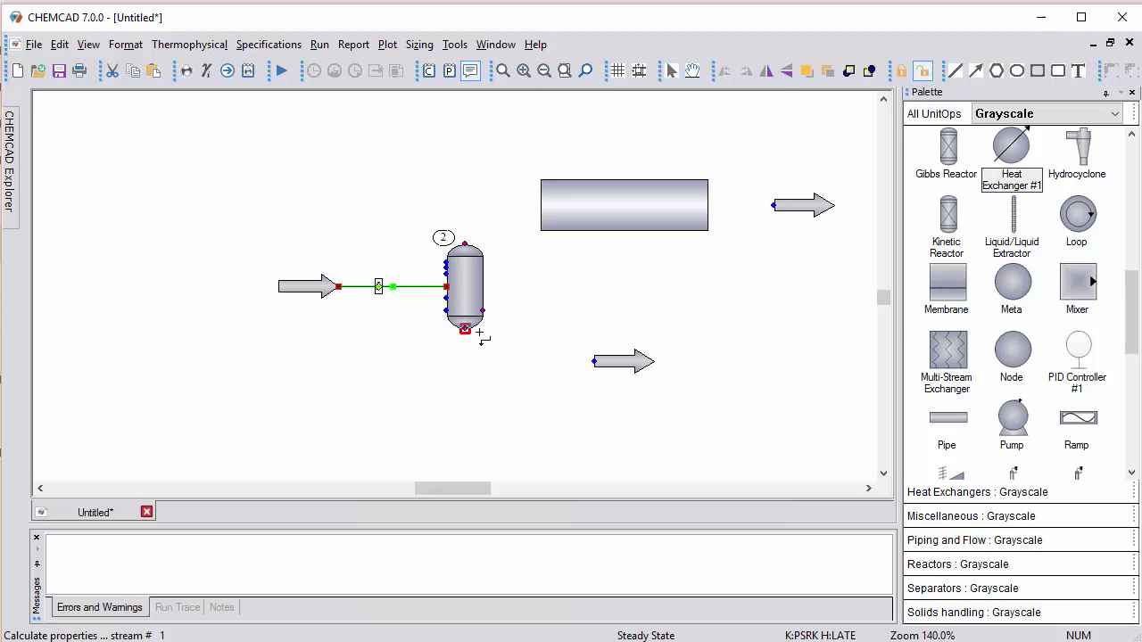
click(593, 361)
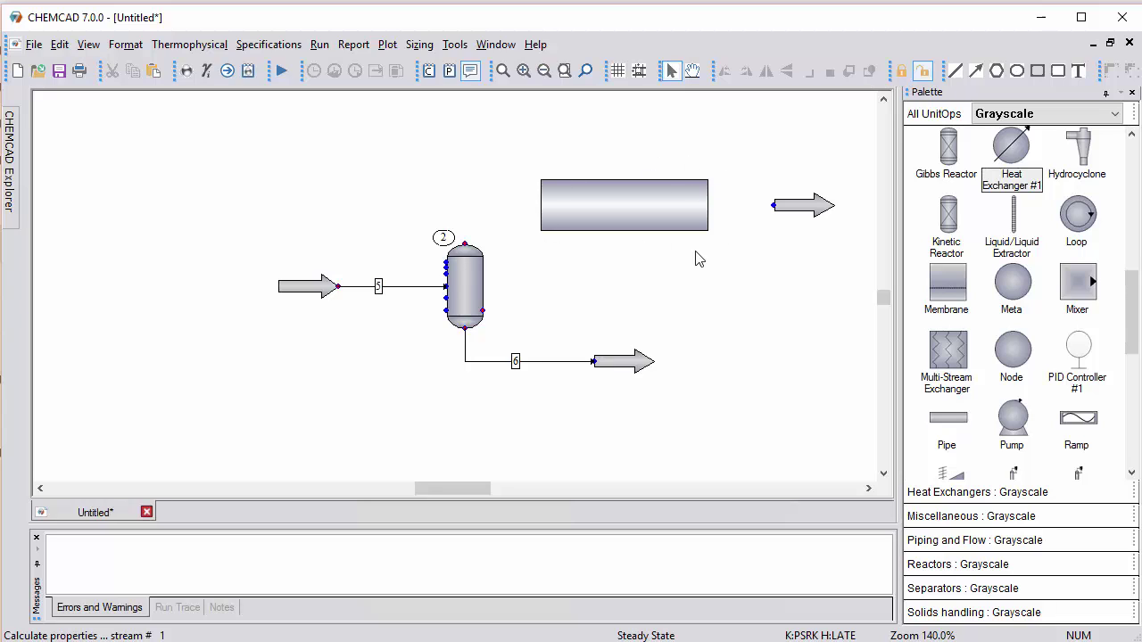
Draw stream 7 from column 2's top, bending above the rectangular unit, to the right-hand product arrow
click(466, 246)
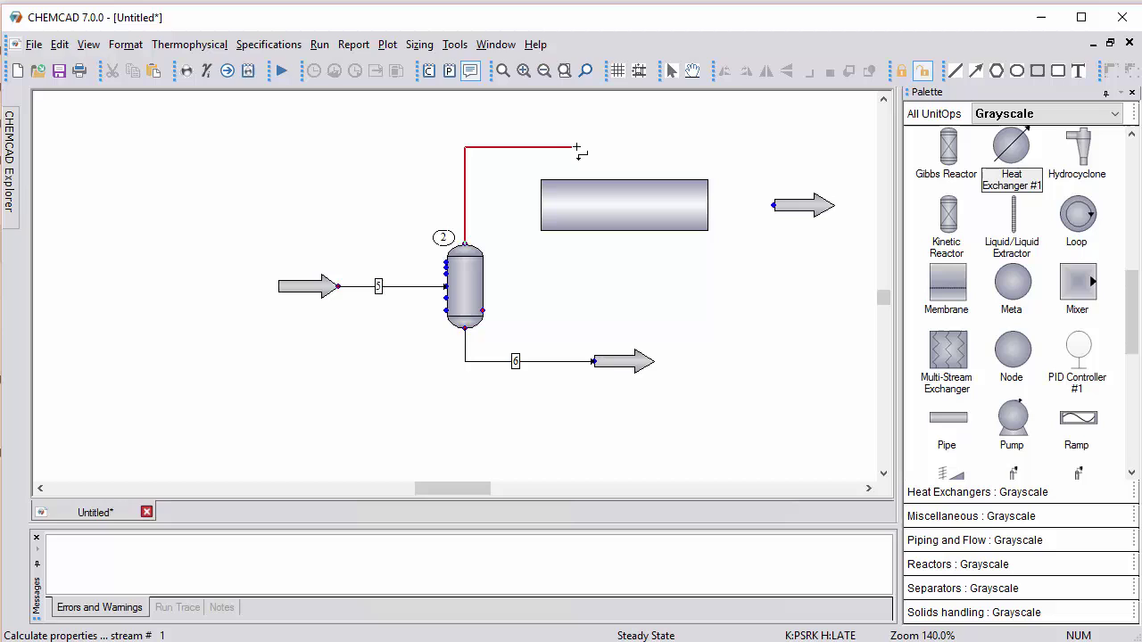
click(737, 148)
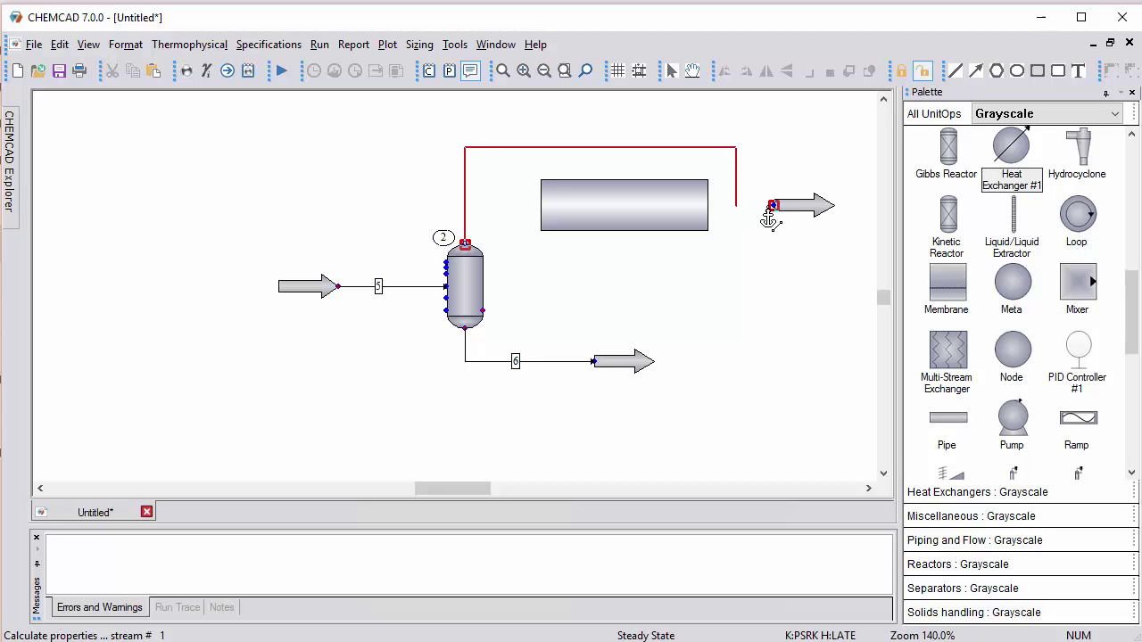
click(771, 215)
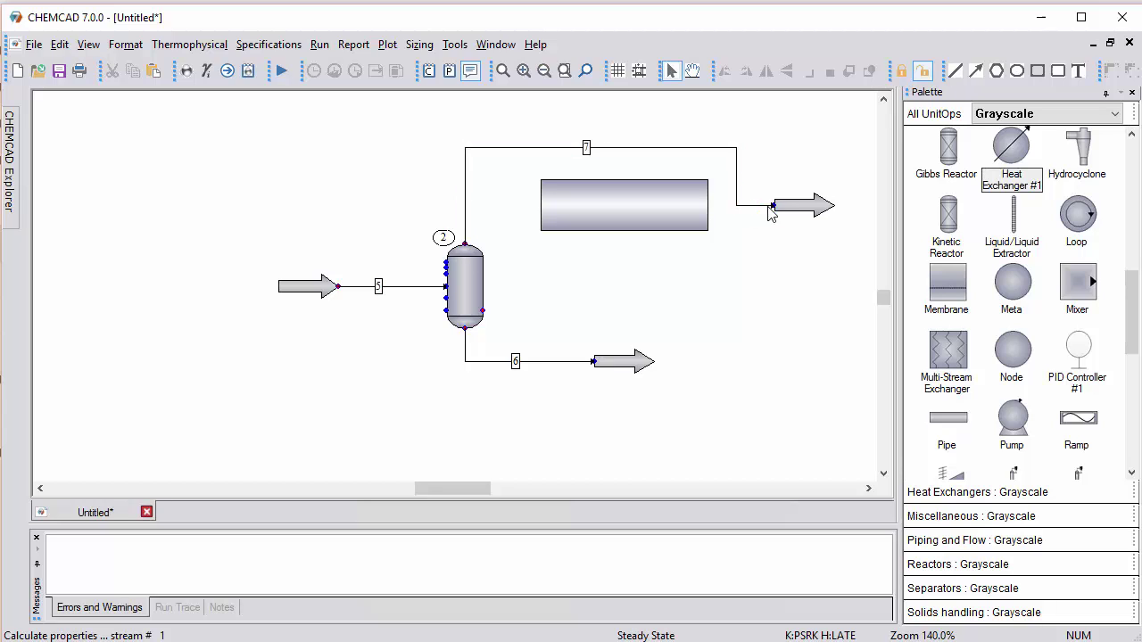
click(671, 150)
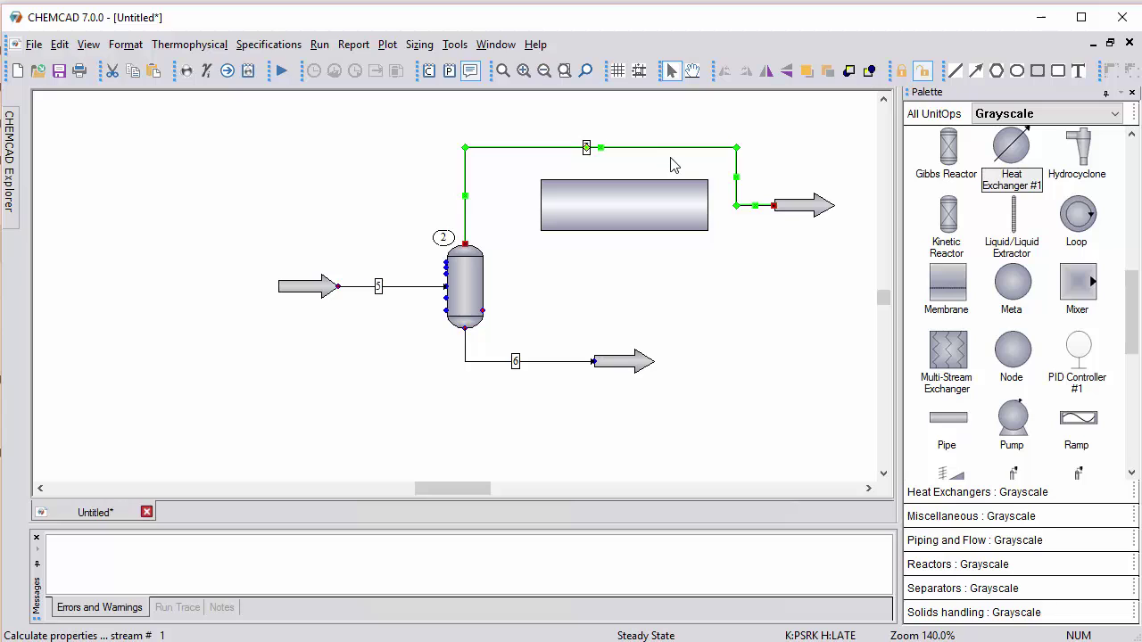
Move the rectangular heat exchanger block onto stream 7's overhead line and select the stream
drag(668, 209, 632, 153)
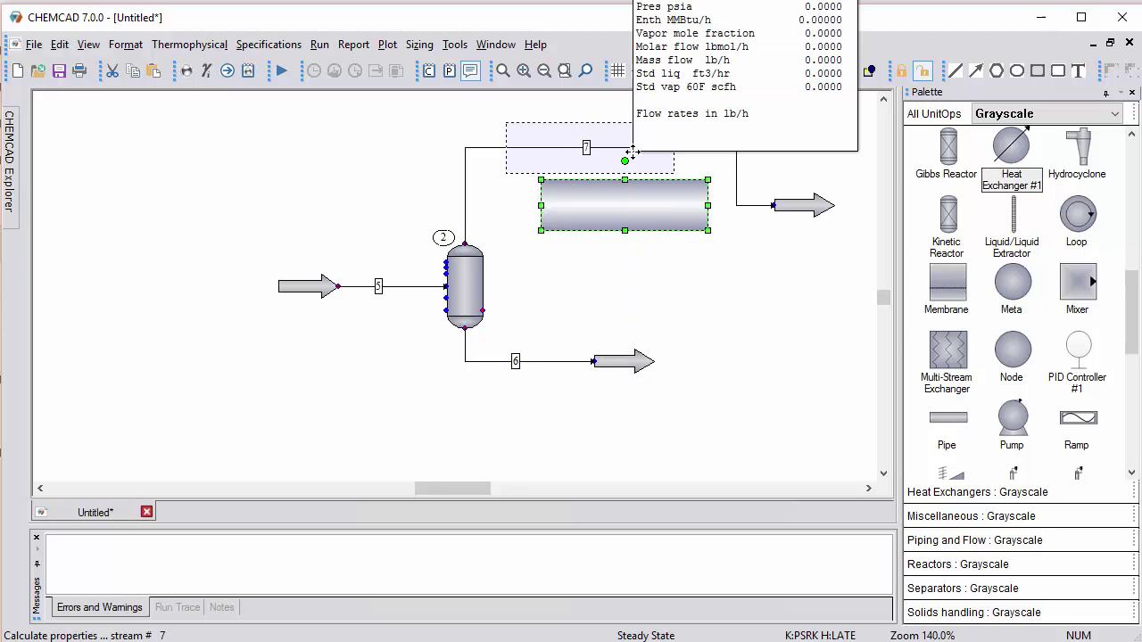
drag(633, 153, 632, 152)
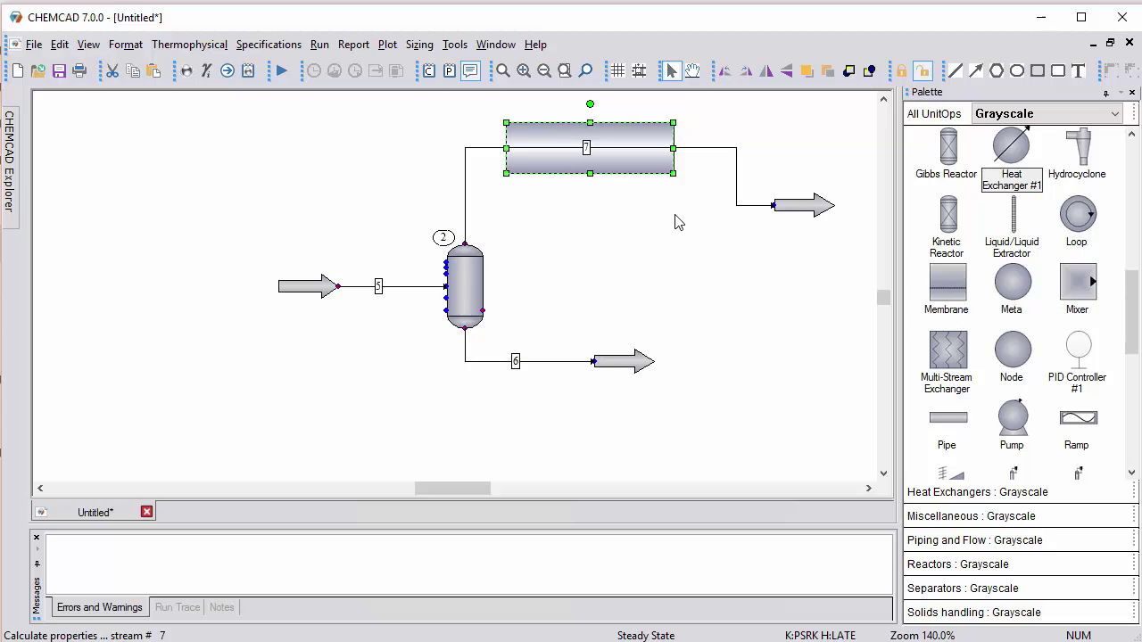
click(689, 148)
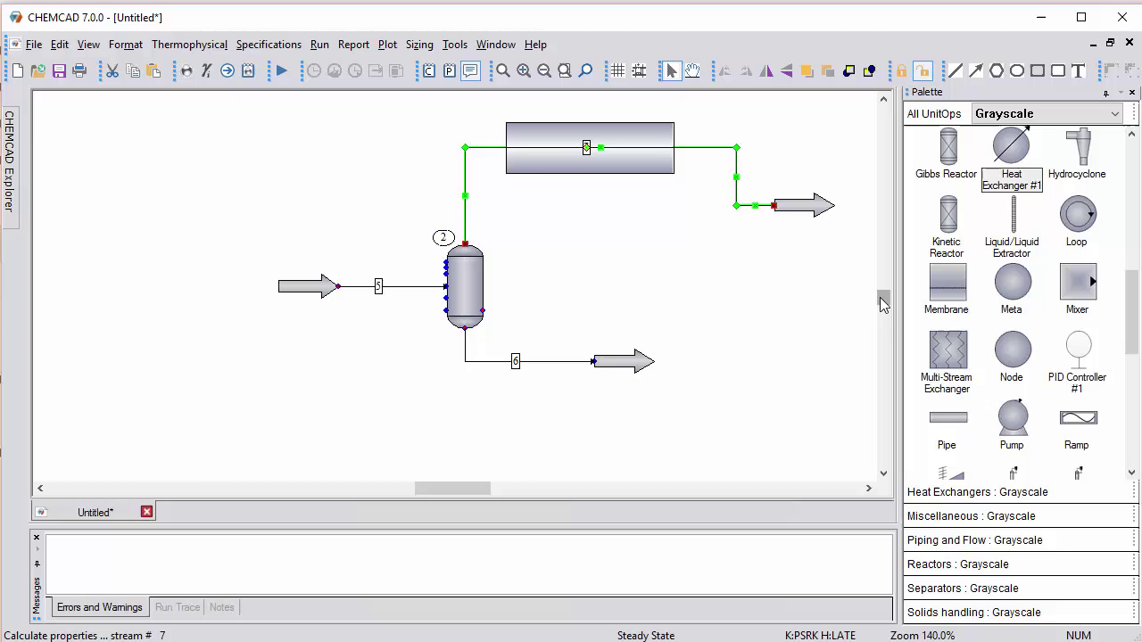
Lift stream 7's horizontal run above the heat exchanger and adjust its corner bends
scroll(882, 300, down, 4)
scroll(881, 299, up, 10)
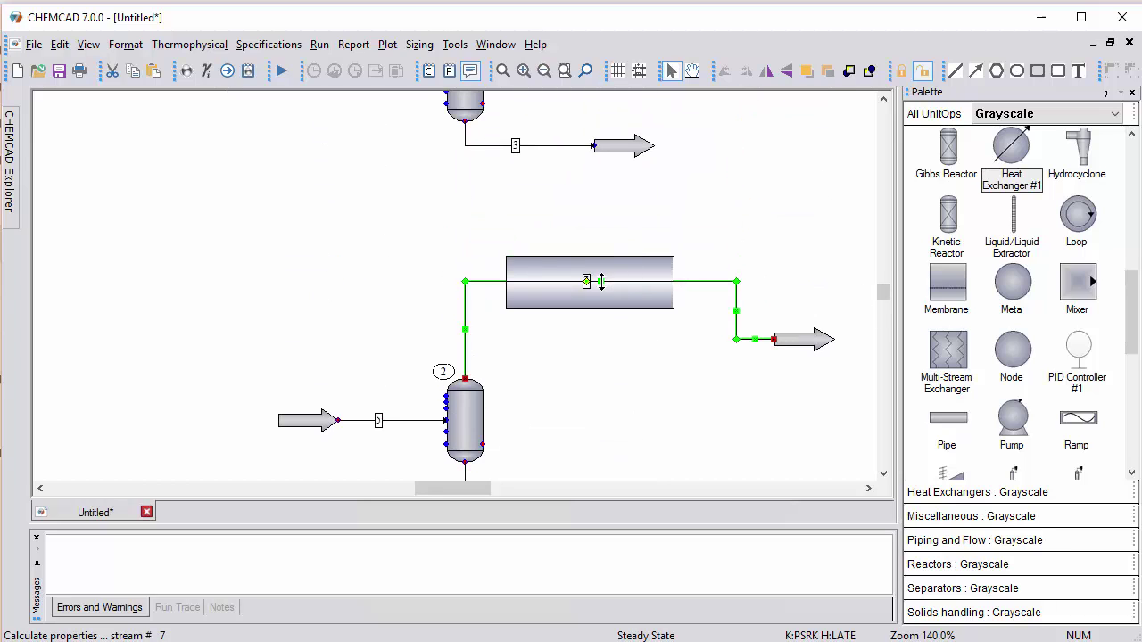
mouse_move(601, 283)
drag(600, 281, 606, 233)
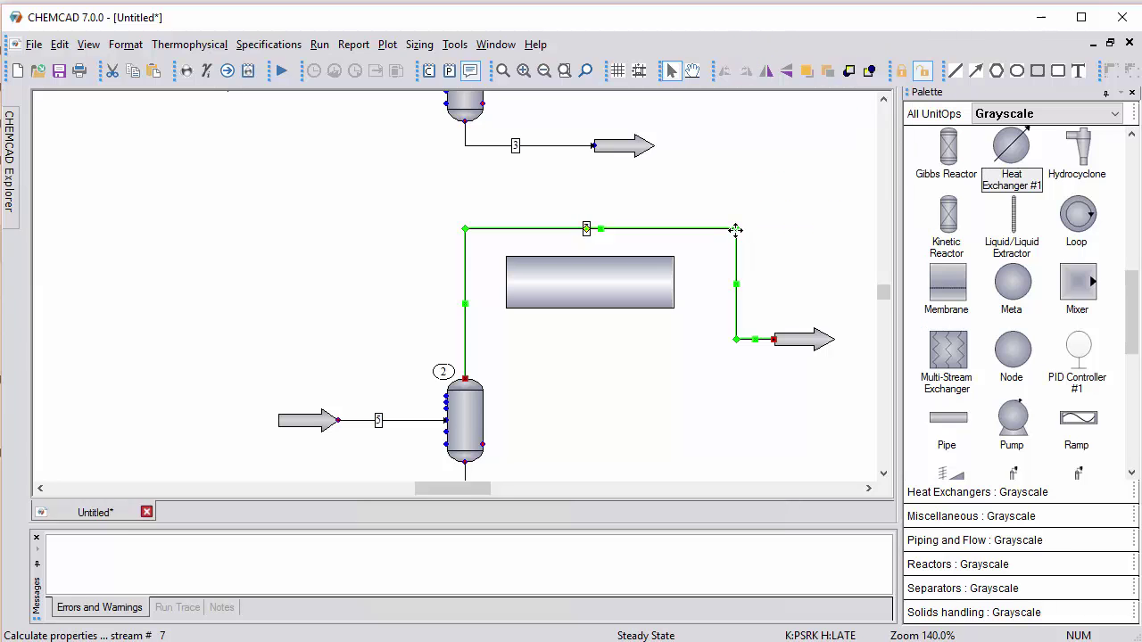
mouse_move(730, 247)
mouse_down()
mouse_move(716, 261)
mouse_move(769, 225)
mouse_move(678, 242)
mouse_move(724, 247)
mouse_move(722, 235)
mouse_up()
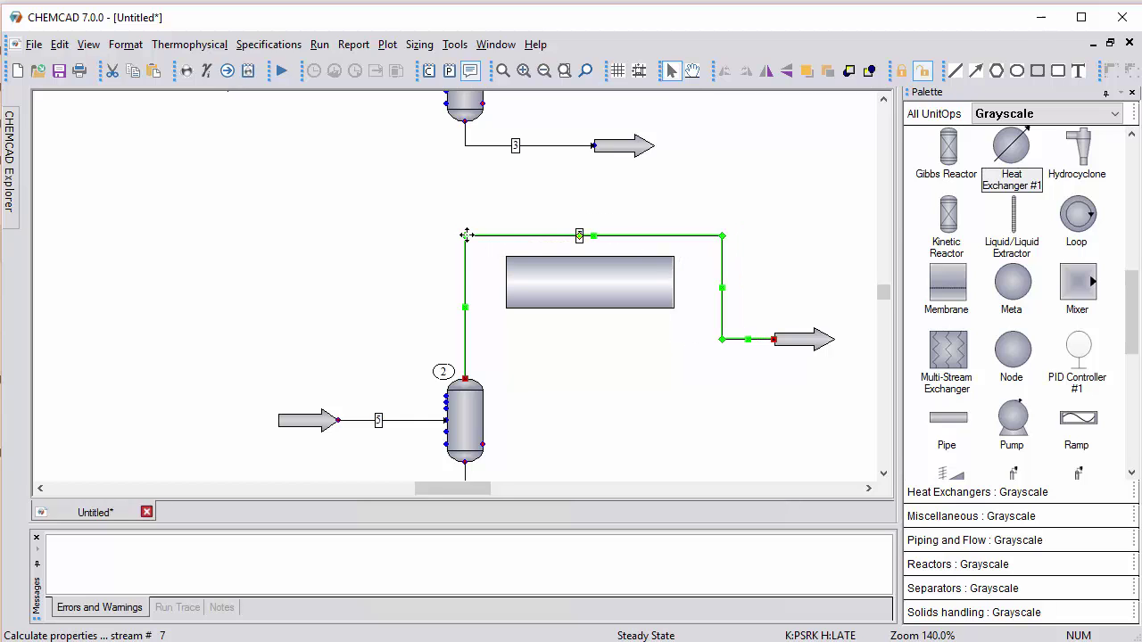
drag(465, 235, 493, 245)
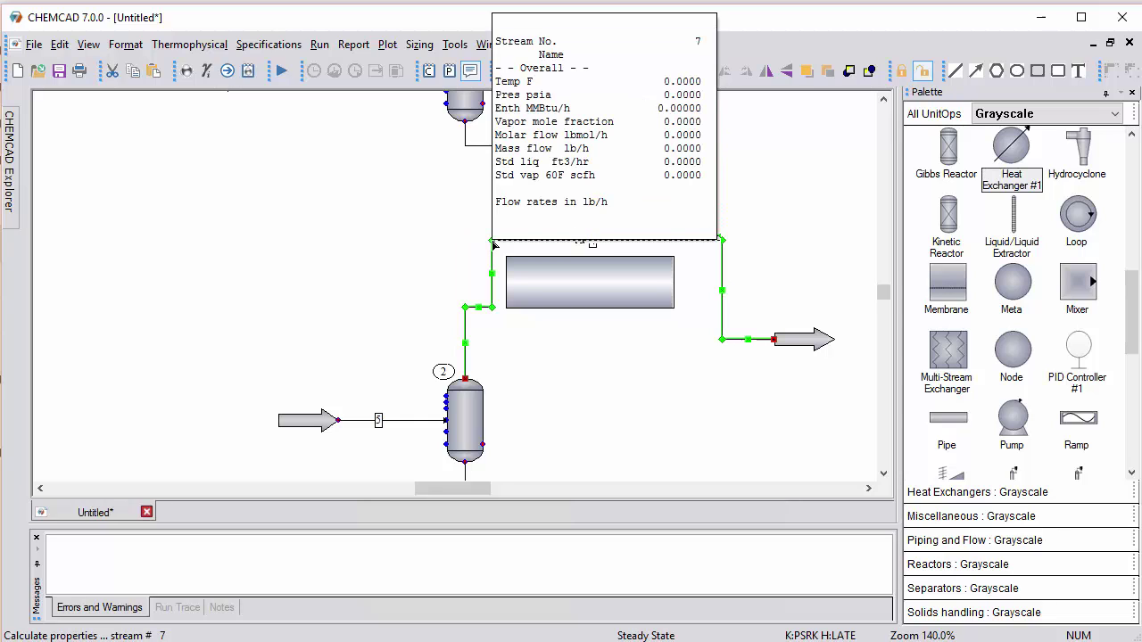
click(665, 378)
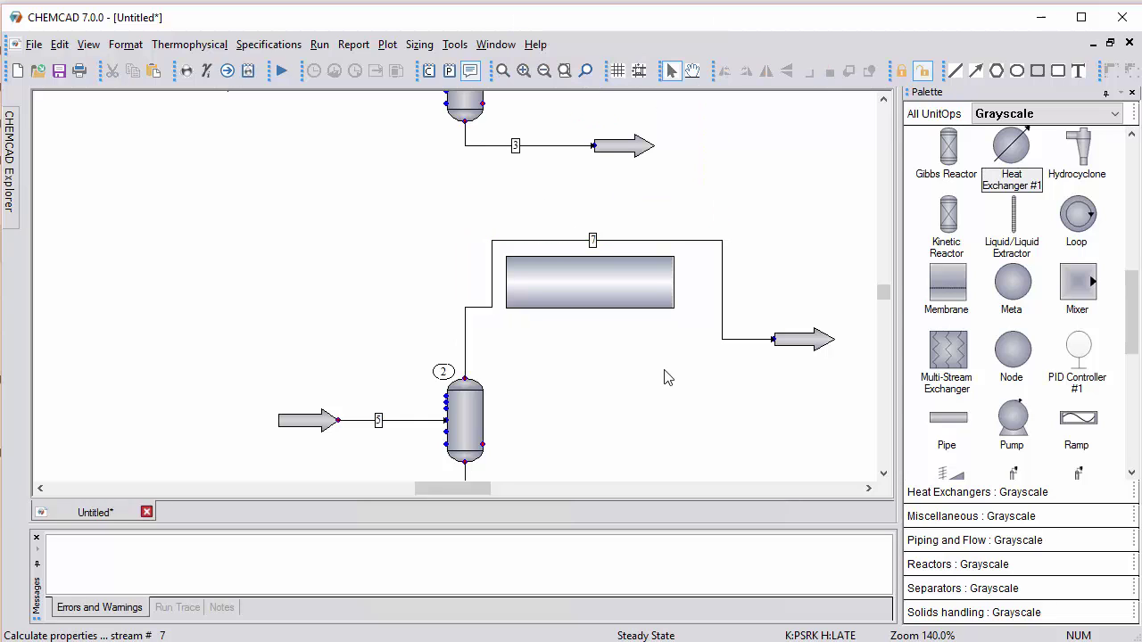
Align stream 7's left vertical segment with vessel 2's top outlet, removing the step
click(492, 267)
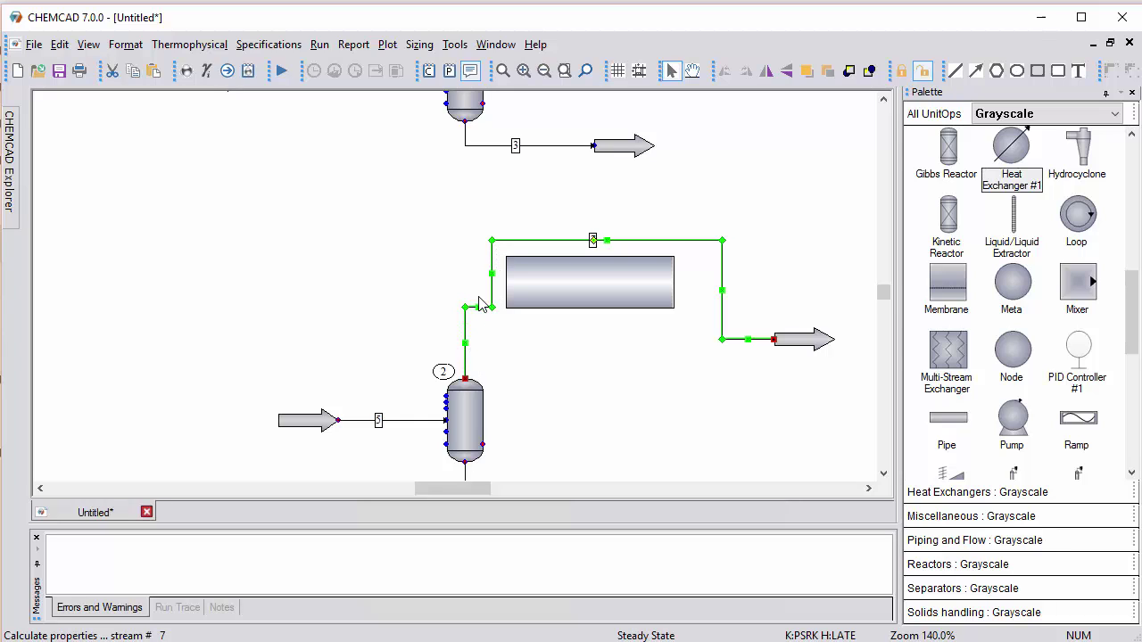
mouse_move(493, 275)
drag(469, 283, 469, 283)
click(615, 386)
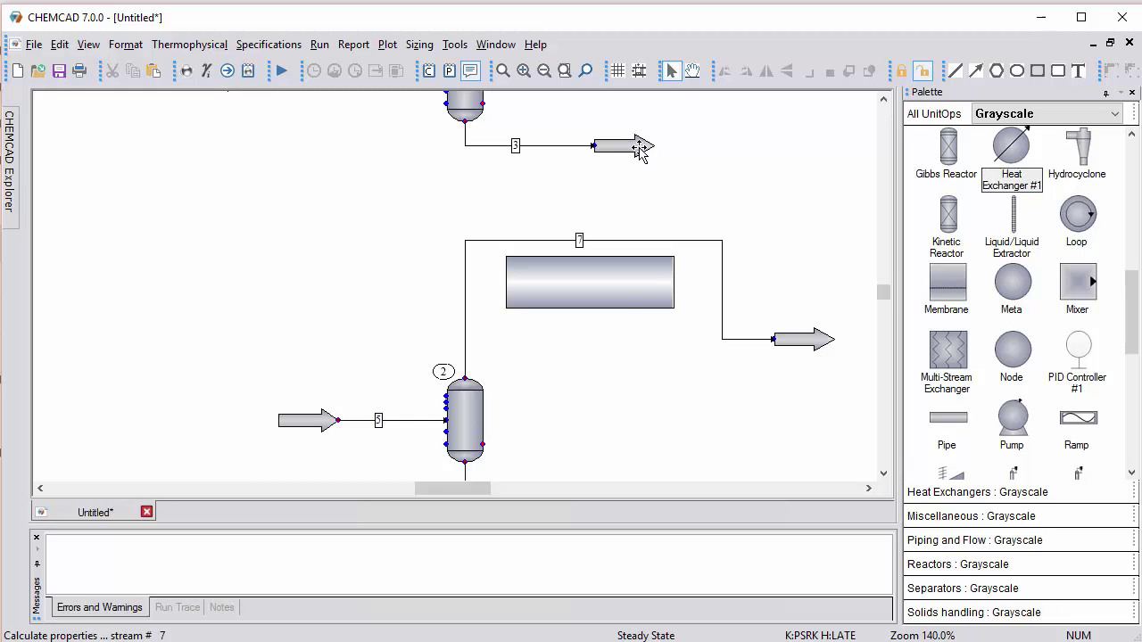
Move stream 3's product arrow down and raise its horizontal run just below the upper tower
drag(640, 148, 652, 389)
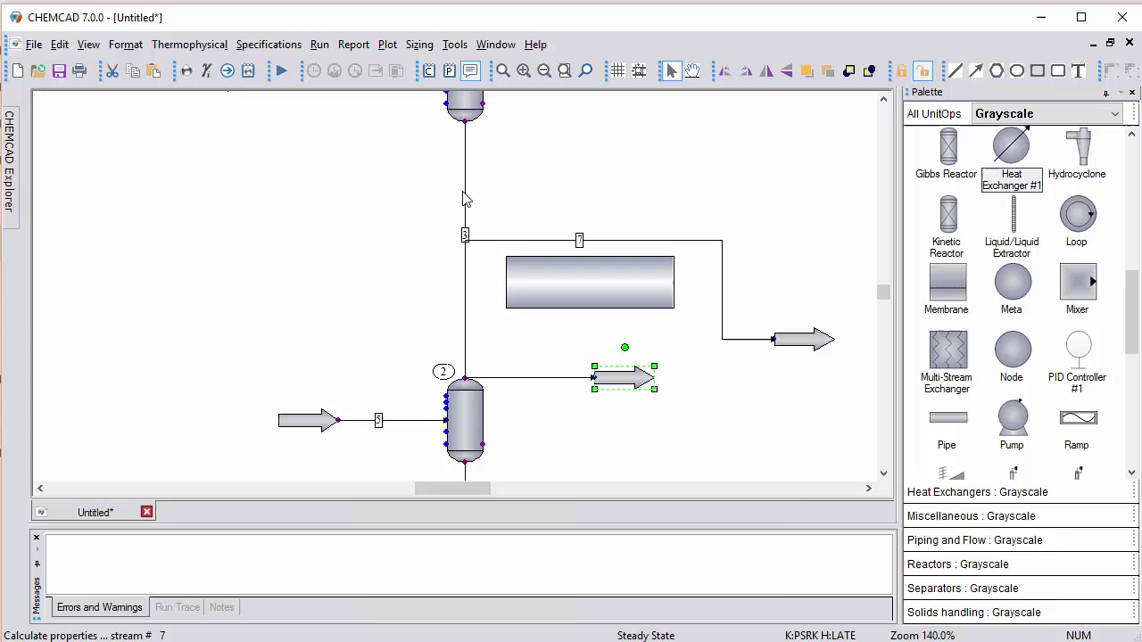
click(465, 233)
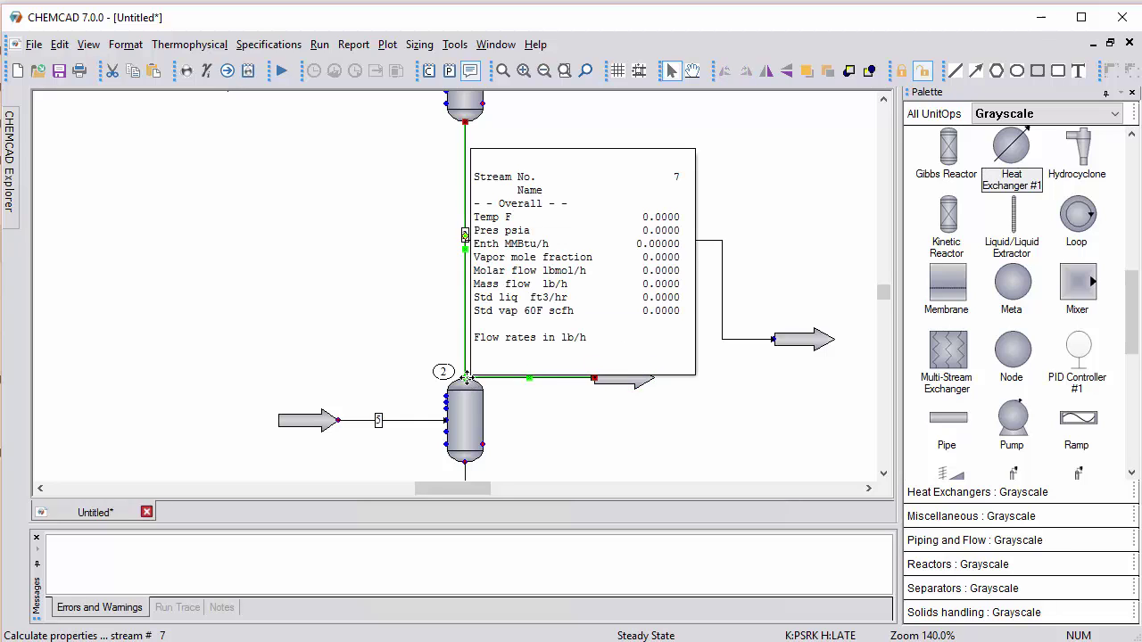
drag(466, 371, 497, 364)
drag(582, 351, 582, 351)
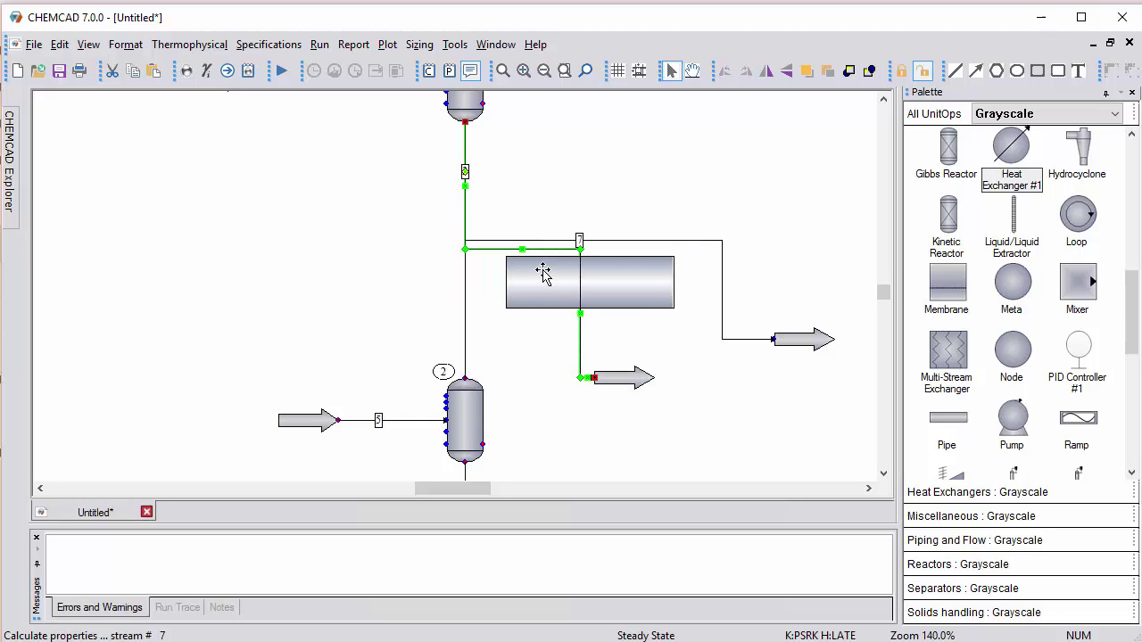
drag(525, 248, 523, 208)
drag(528, 156, 528, 157)
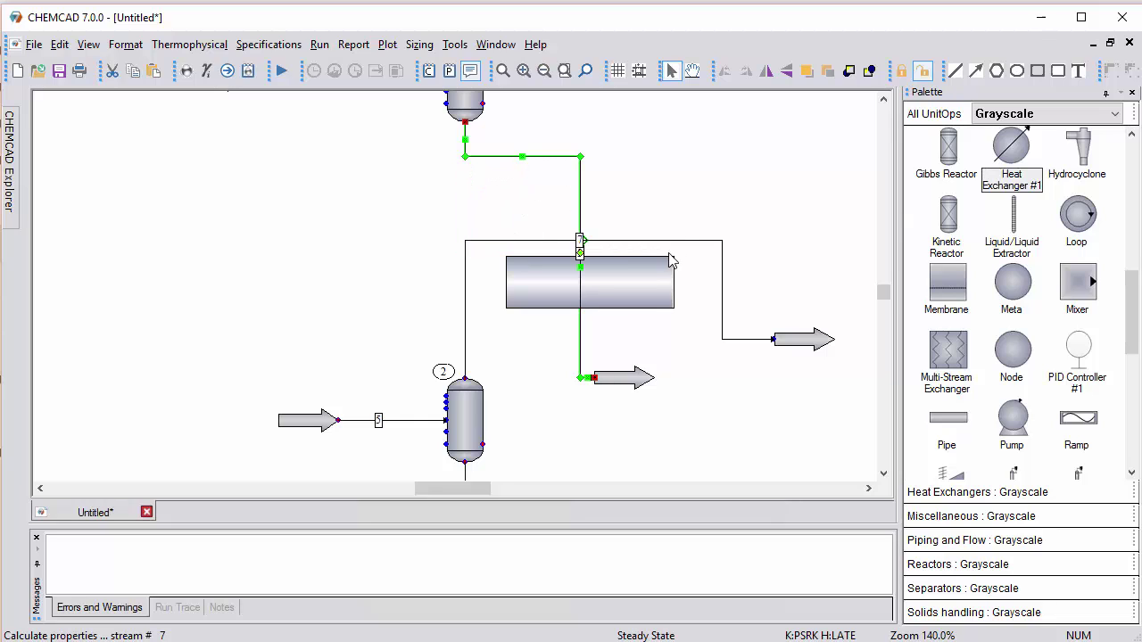
click(679, 203)
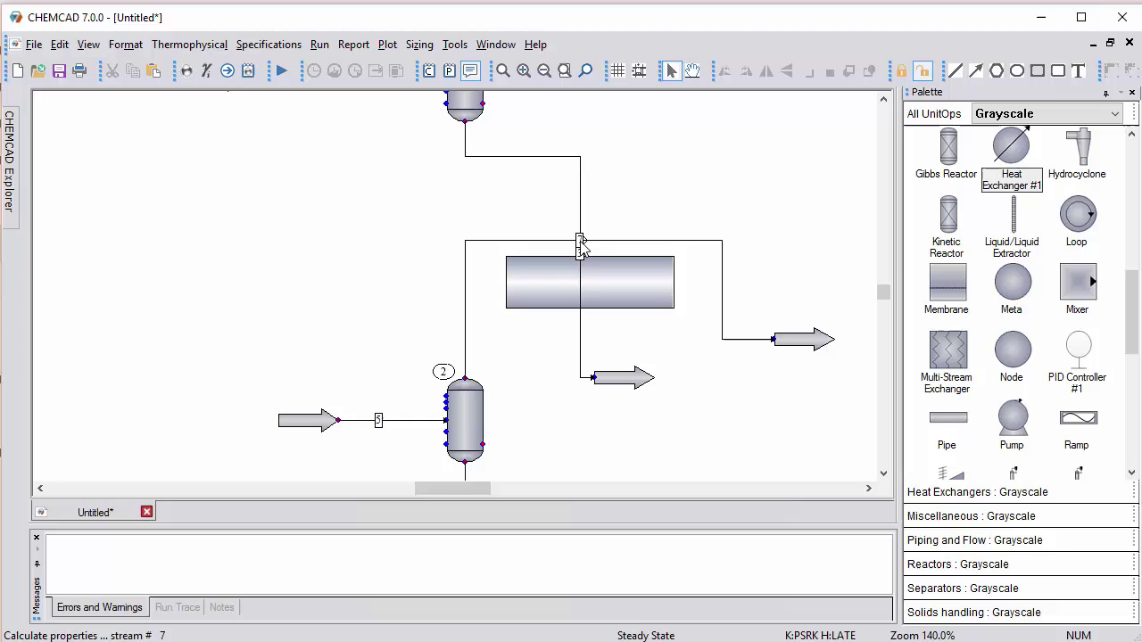
Shift stream 3's vertical run right past the exchanger to cross stream 7, and move its arrow right
click(581, 204)
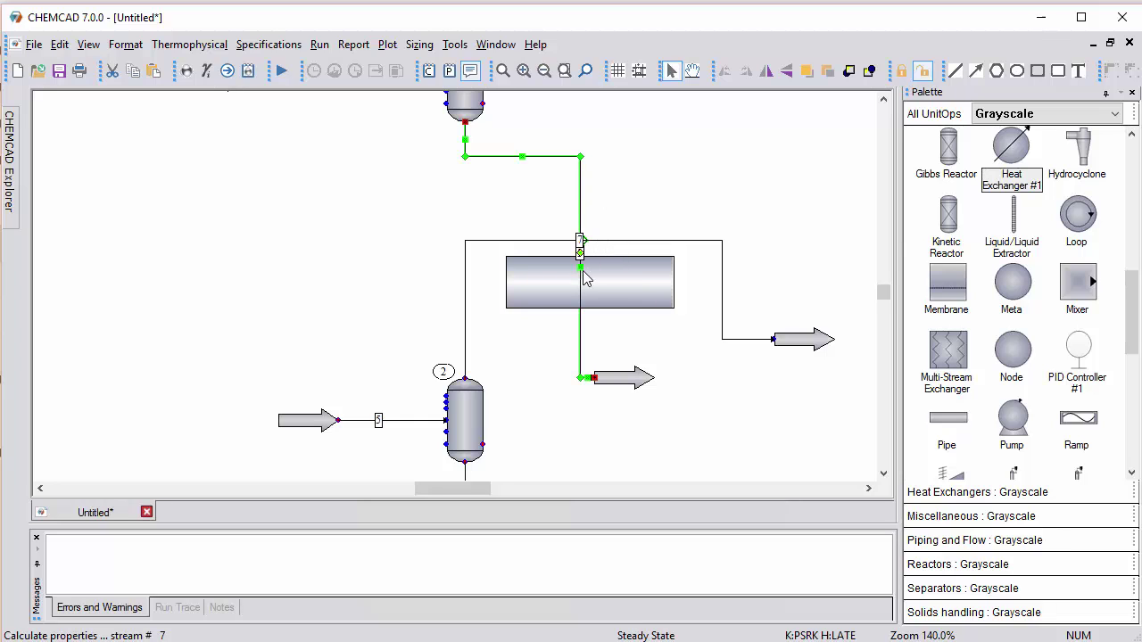
drag(581, 279, 695, 278)
click(781, 230)
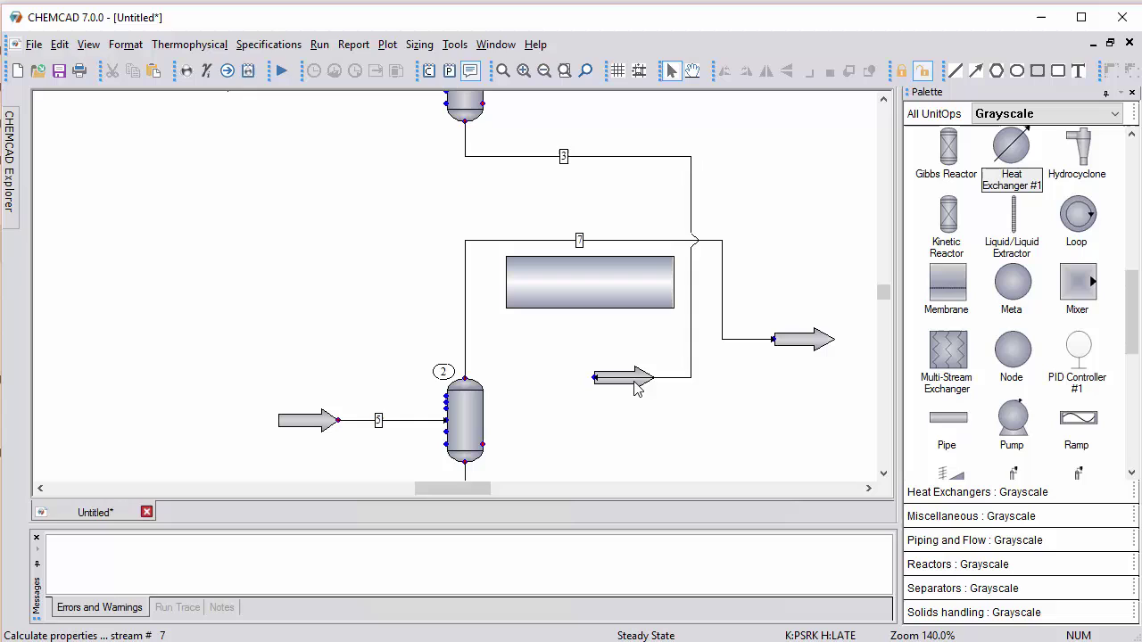
drag(636, 393, 760, 400)
click(697, 415)
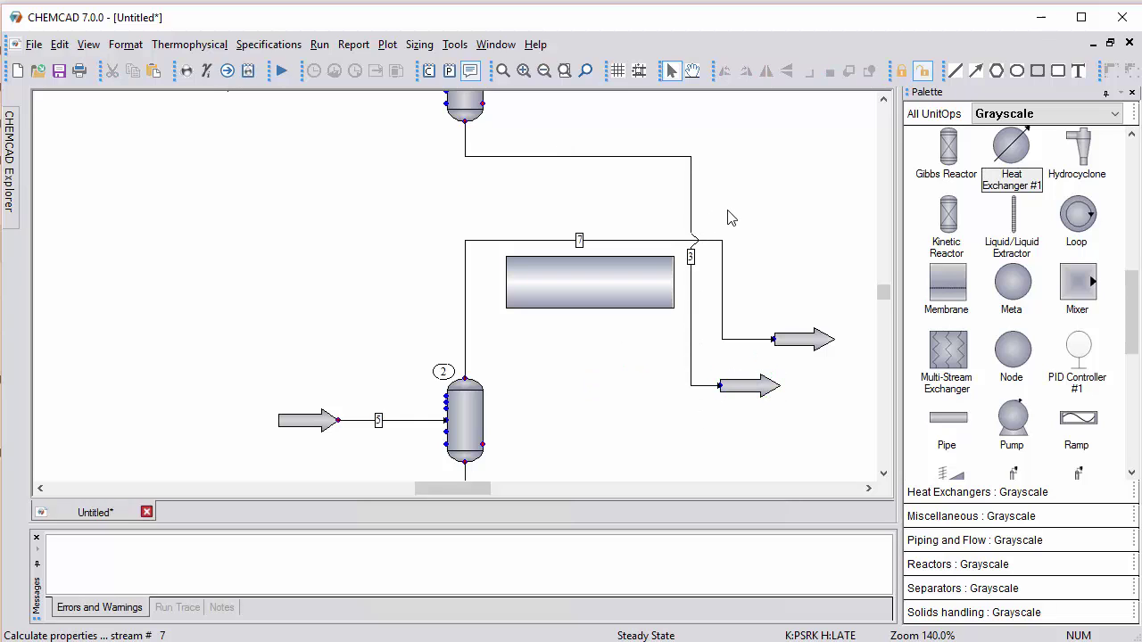